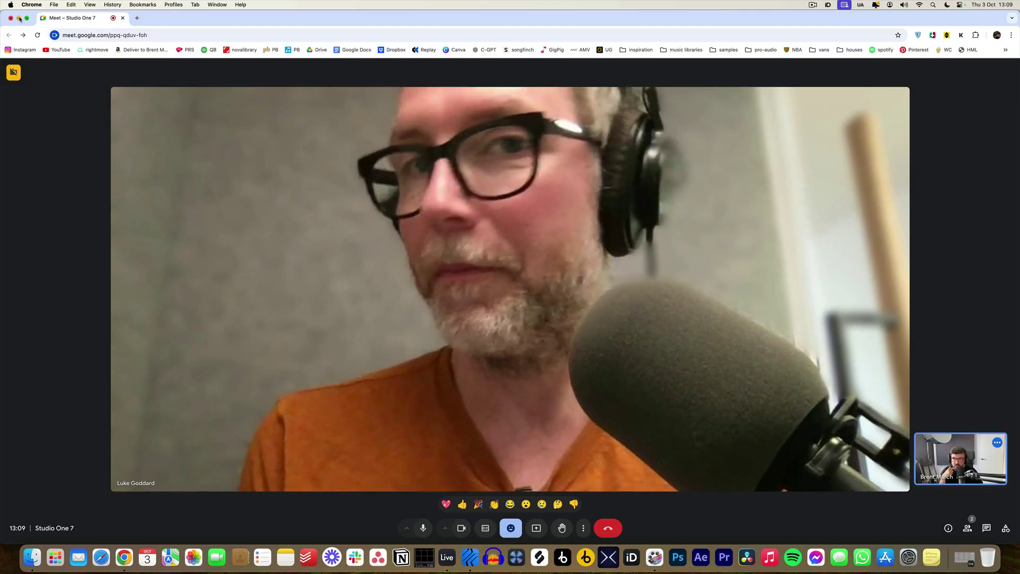
# Minimize the video call and show the Splice Likes page listing 35 liked samples
pyautogui.click(18, 18)
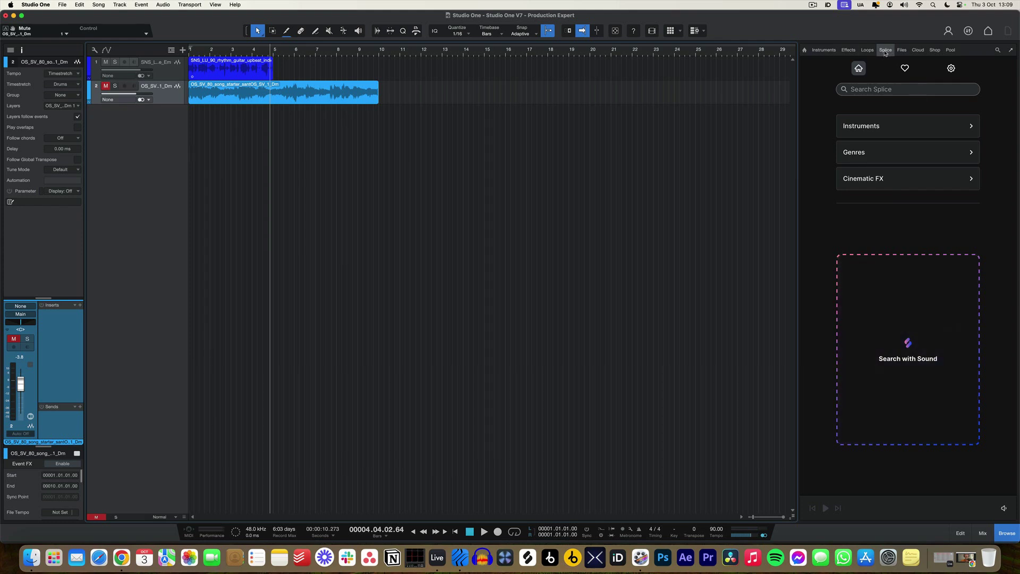
pyautogui.click(823, 50)
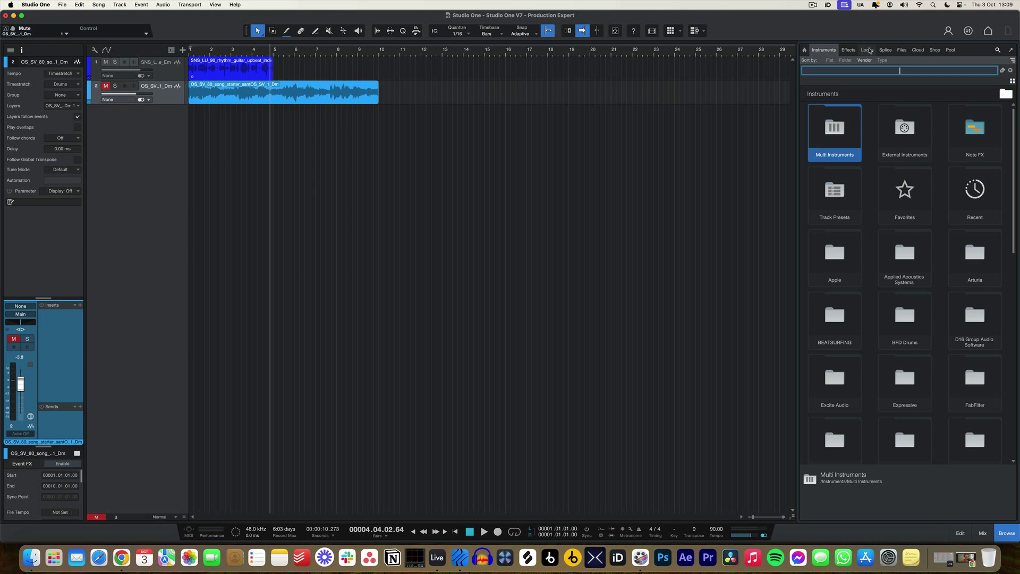
pyautogui.click(885, 50)
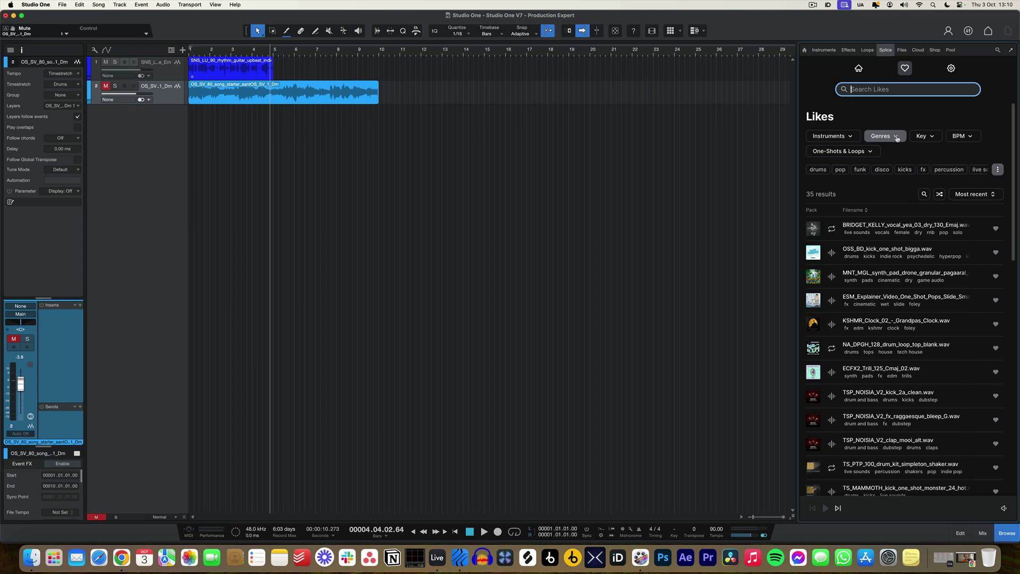
# Glance at the Key filter on liked samples, then go back to the Splice home page
pyautogui.click(931, 137)
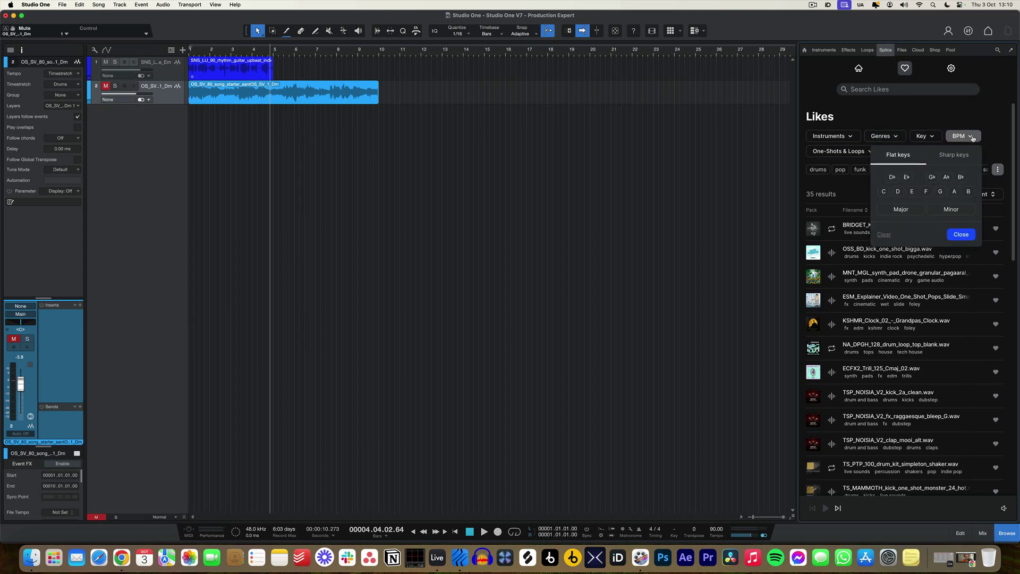
pyautogui.click(961, 114)
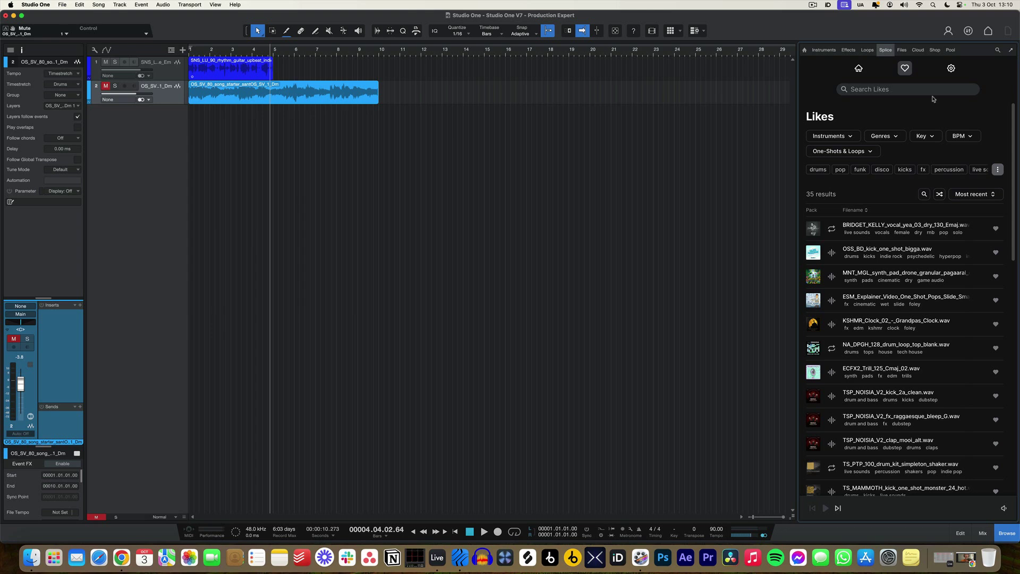
pyautogui.click(859, 68)
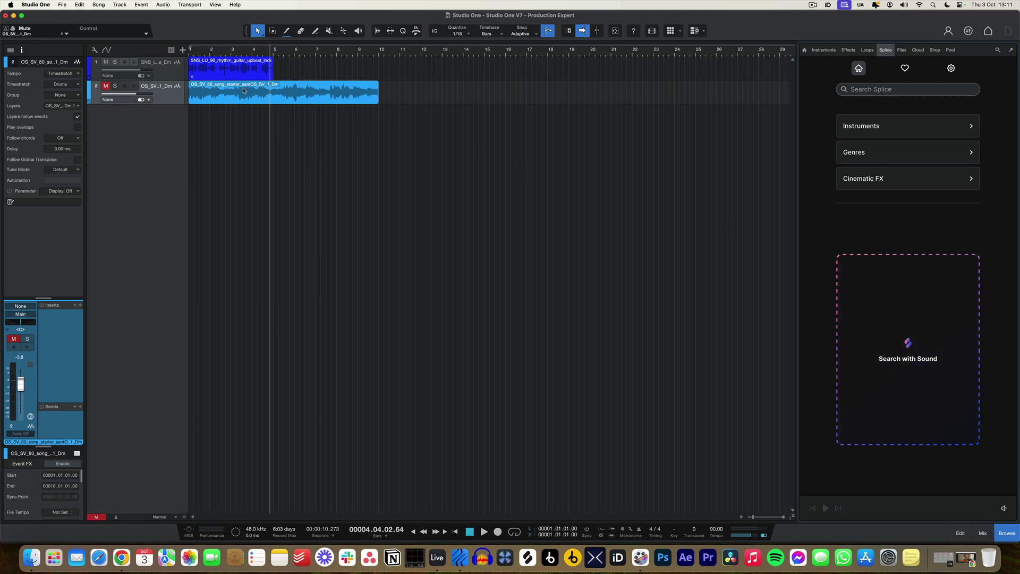
# Drag the guitar loop into Search with Sound, set track 1 to -2.1 dB, and play
pyautogui.click(217, 74)
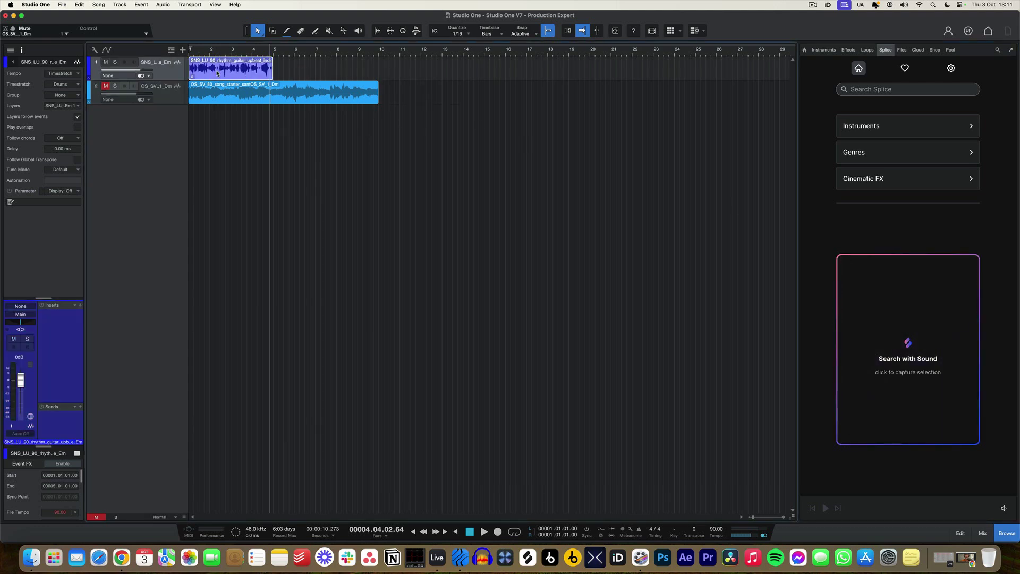
pyautogui.moveTo(217, 74); pyautogui.dragTo(907, 380)
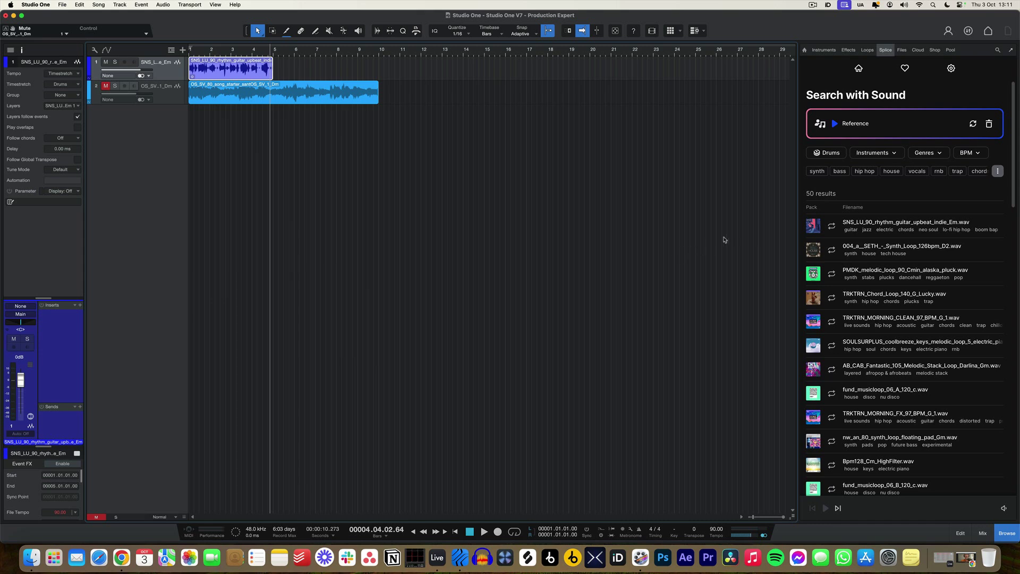
pyautogui.press(',')
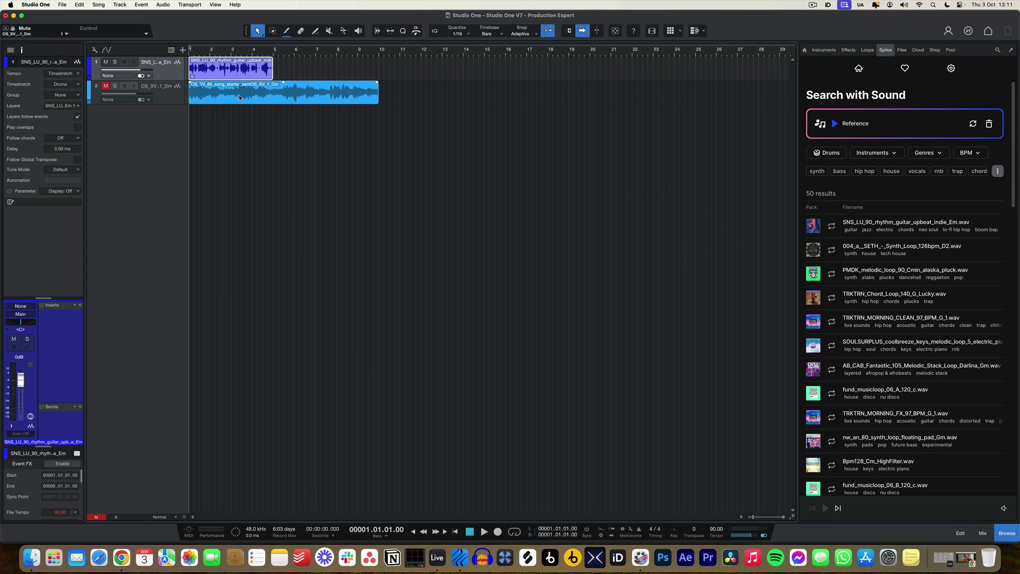
pyautogui.press('e')
pyautogui.press('e')
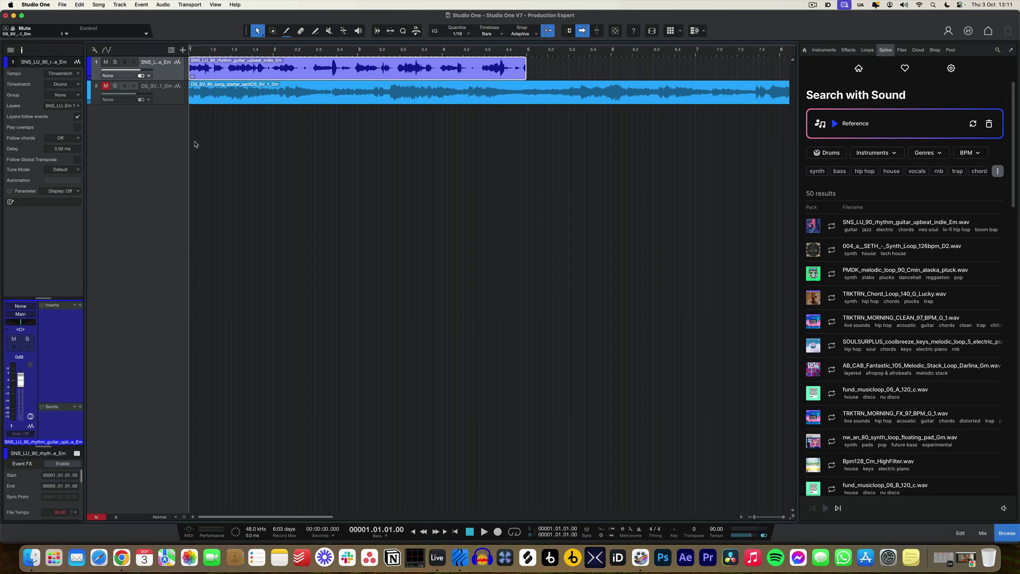
pyautogui.press('w')
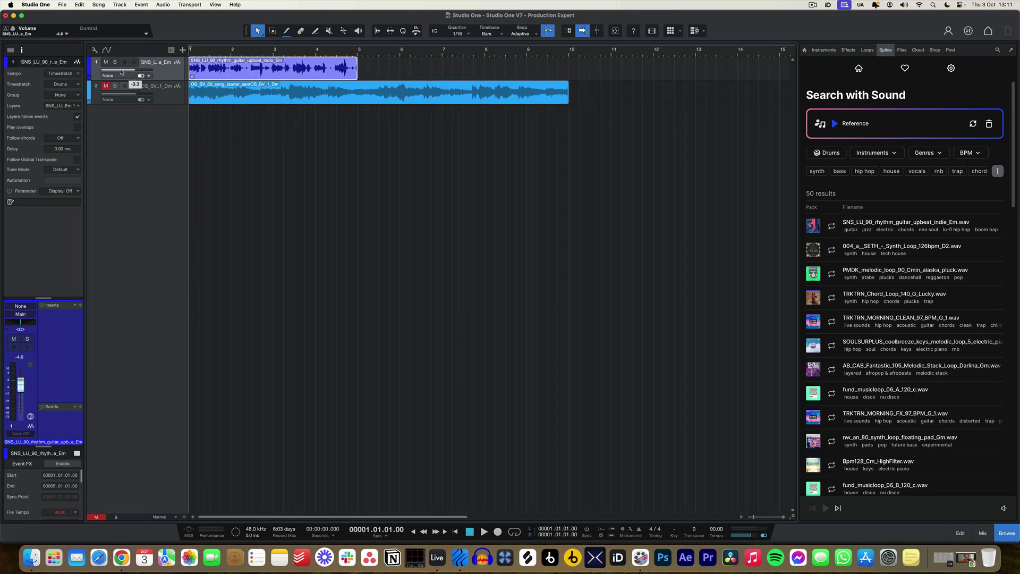
pyautogui.moveTo(121, 72); pyautogui.dragTo(126, 73)
pyautogui.press('space')
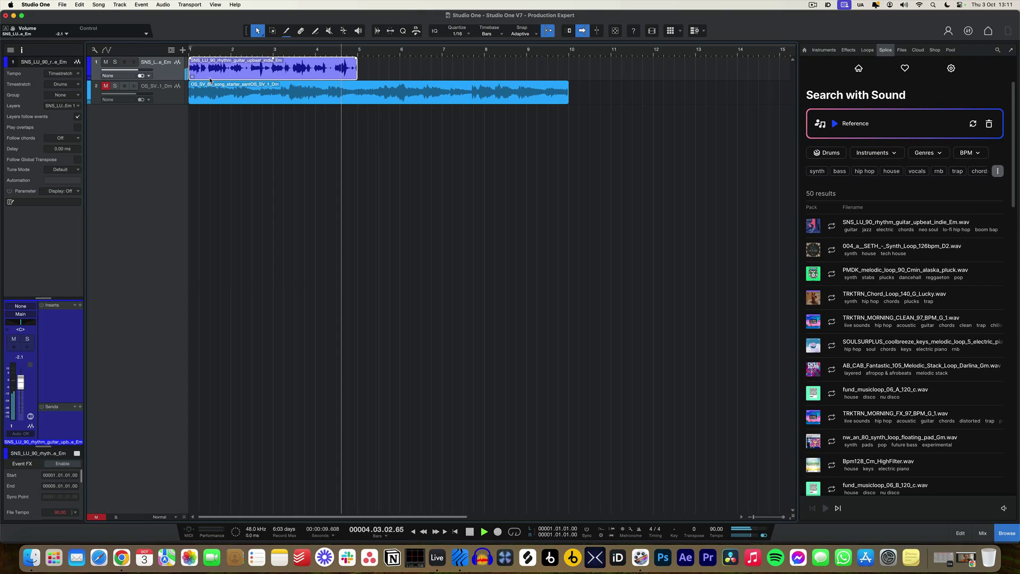
# Stop the song and preview the reference guitar loop
pyautogui.press('space')
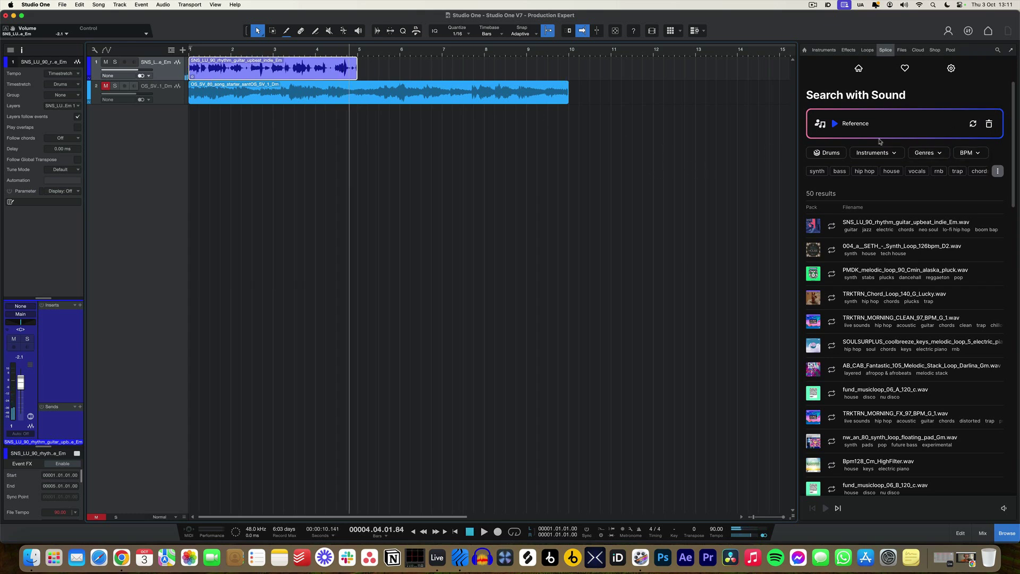
pyautogui.click(833, 124)
pyautogui.click(833, 125)
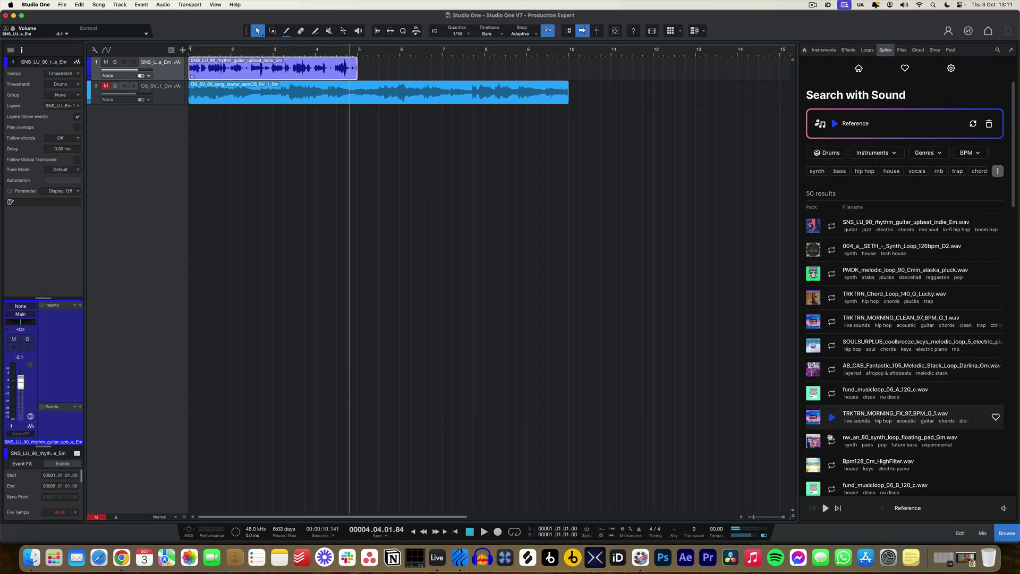
# Preview the 004_a synth loop and the PMDK melodic loop results, then stop
pyautogui.moveTo(830, 242)
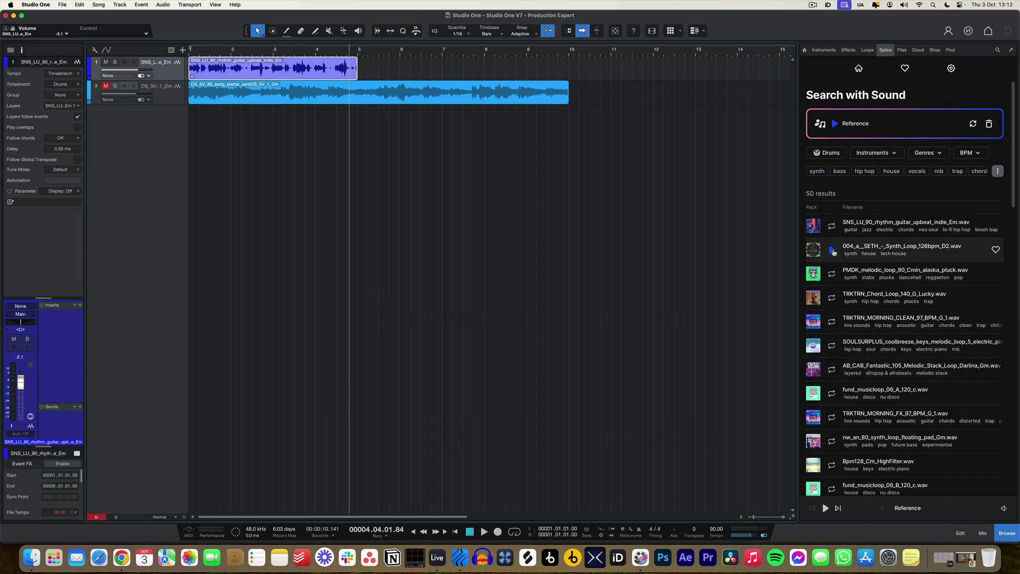
pyautogui.click(833, 252)
pyautogui.moveTo(835, 274)
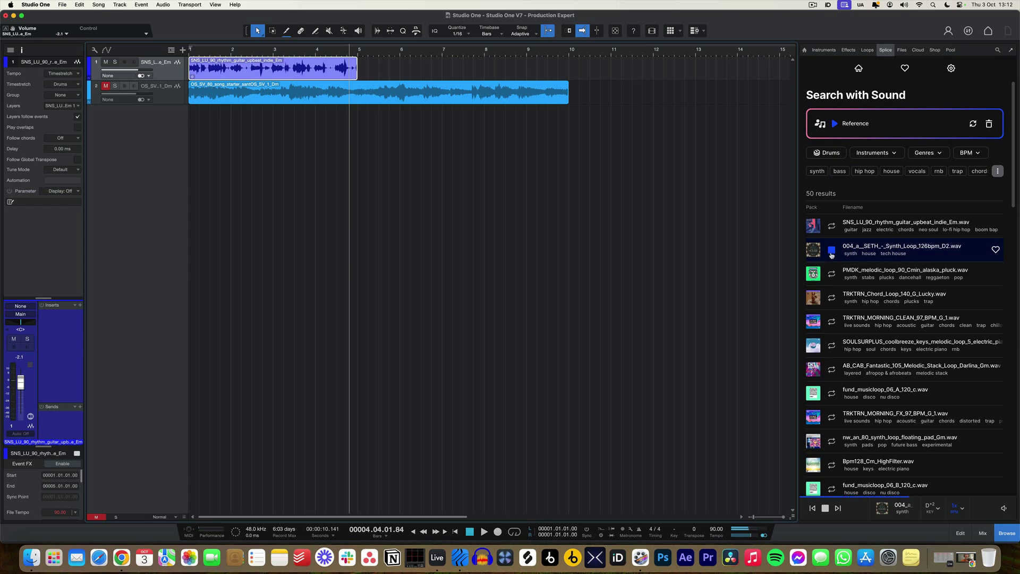
pyautogui.click(832, 273)
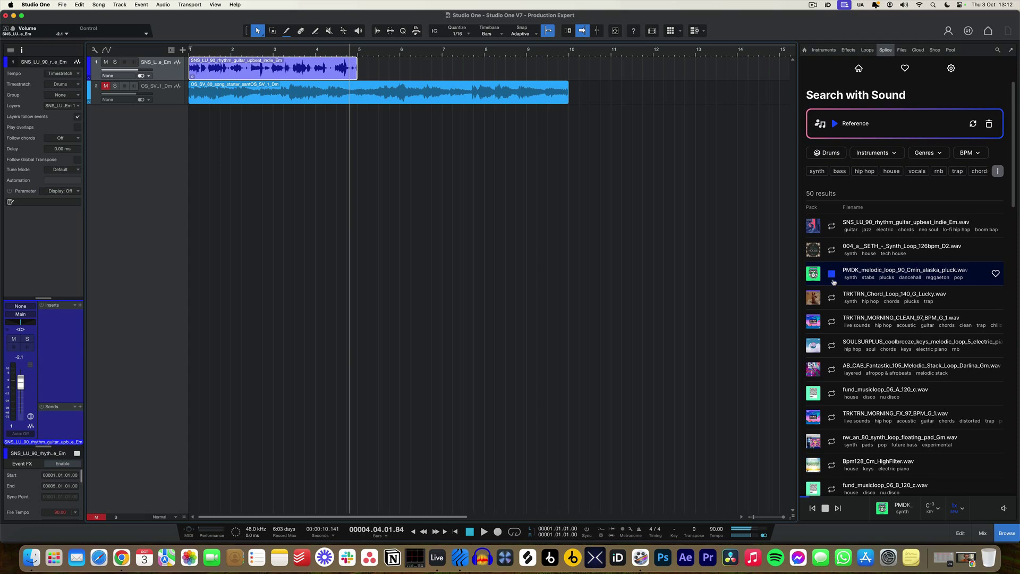
pyautogui.moveTo(834, 300)
pyautogui.click(832, 273)
pyautogui.moveTo(834, 252)
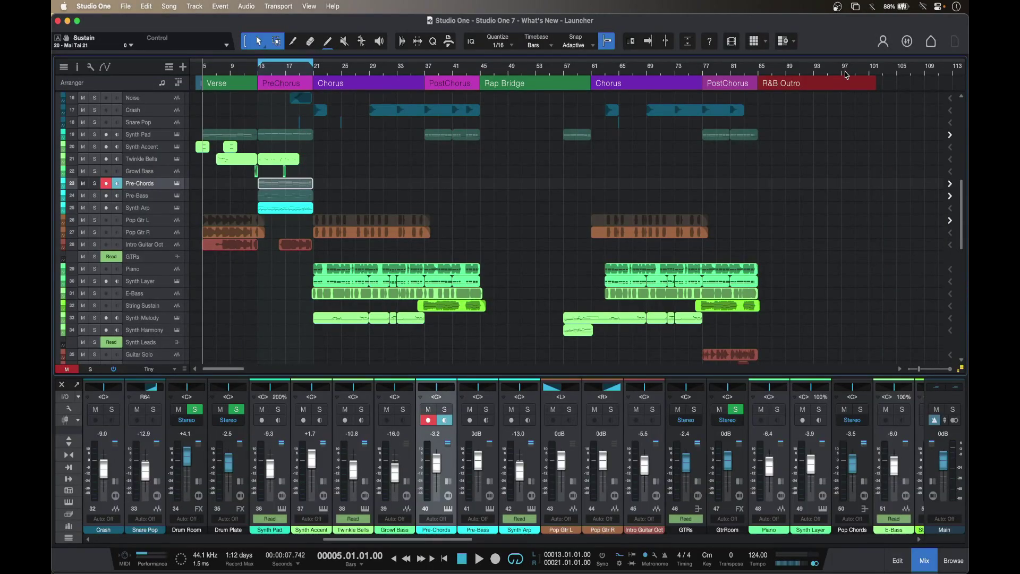
# Open the clip Launcher and play the Scene 1 Pattern clip, then stop
pyautogui.click(755, 43)
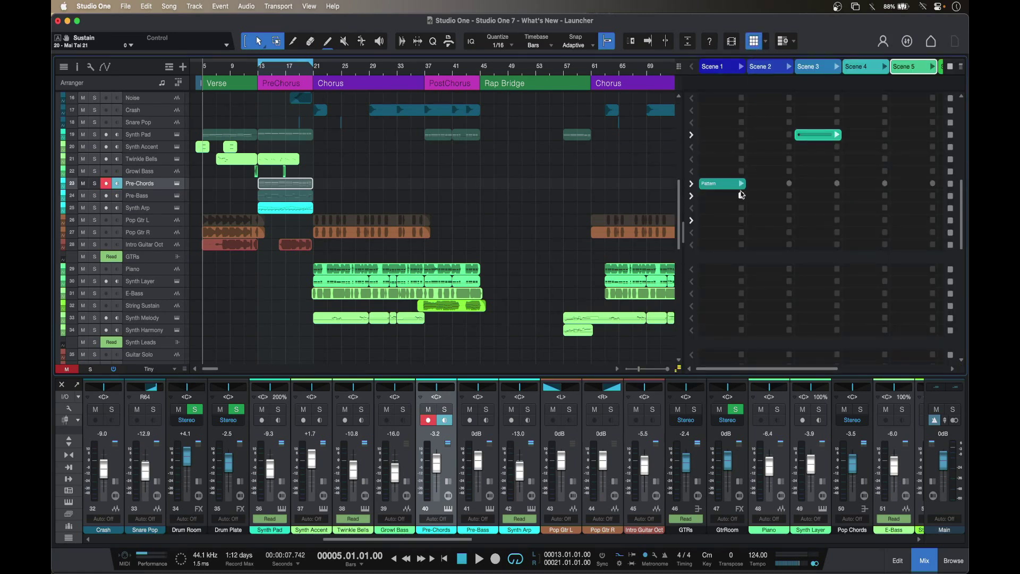
pyautogui.click(741, 184)
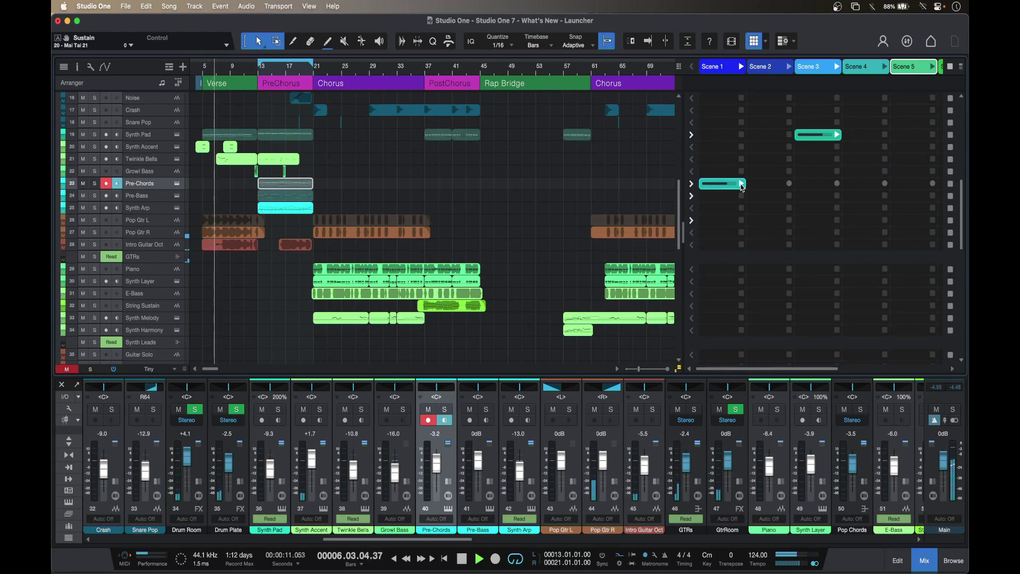
pyautogui.press('space')
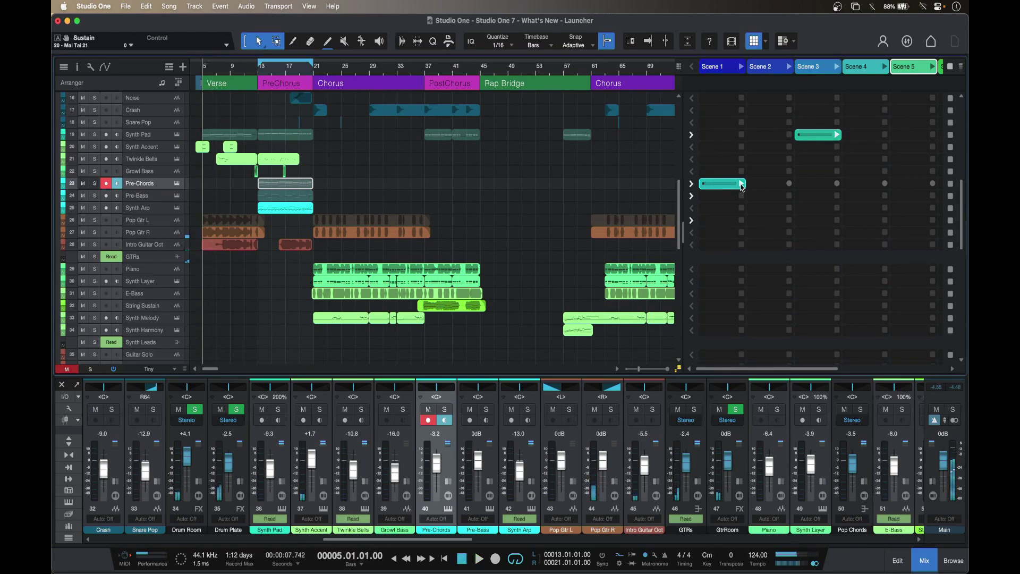
# Record into the Pre-Chords Scene 4 slot, then close the Launcher to show the arrangement
pyautogui.click(788, 185)
pyautogui.click(837, 184)
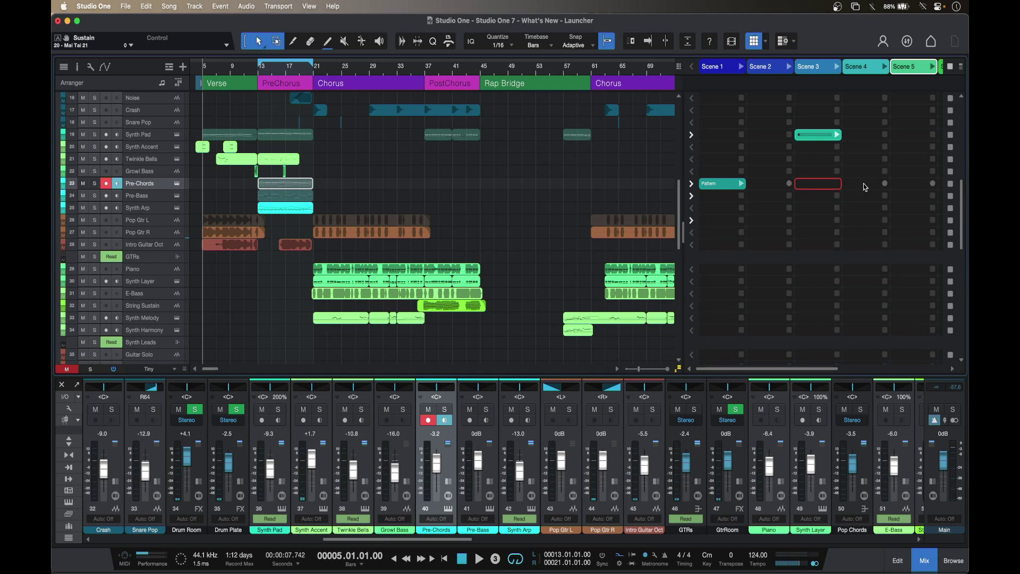
pyautogui.click(885, 184)
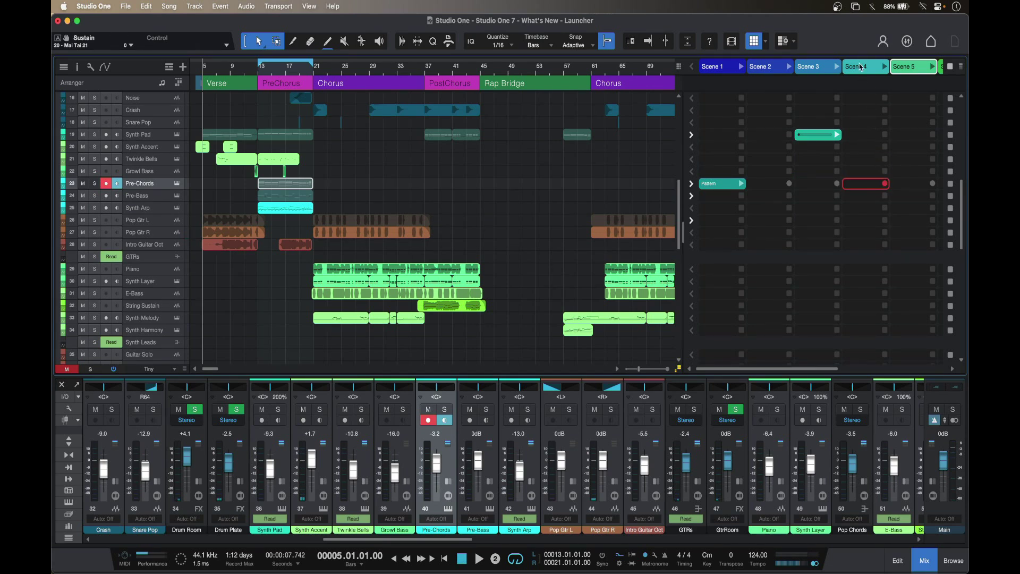
pyautogui.click(884, 183)
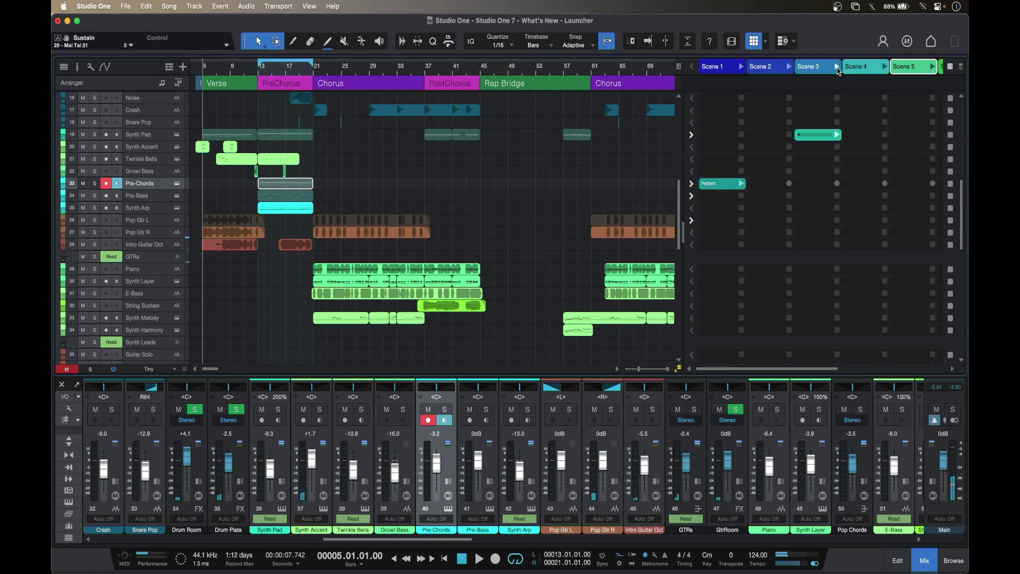
pyautogui.hscroll(4, 838, 68)
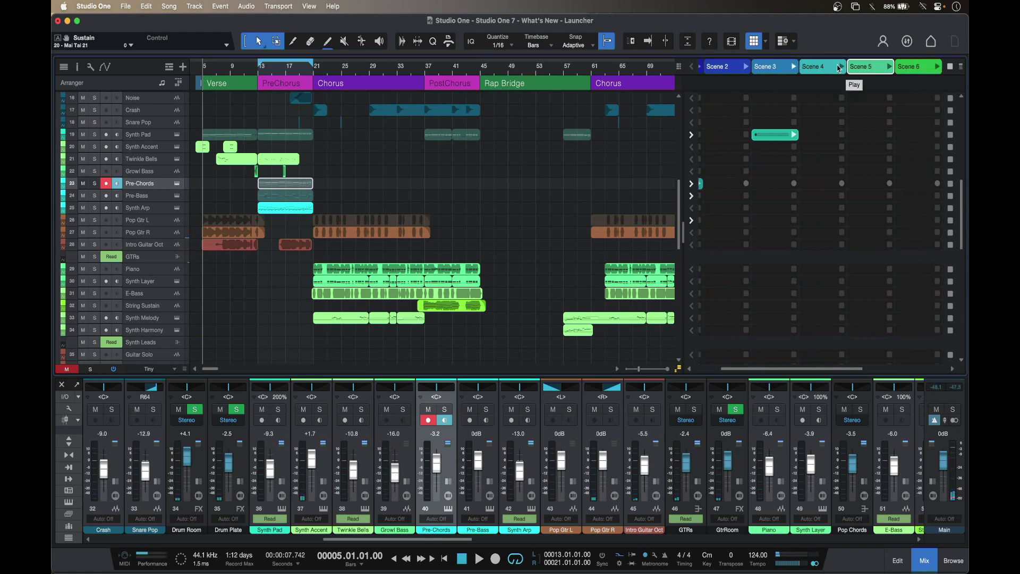
pyautogui.hscroll(3, 838, 68)
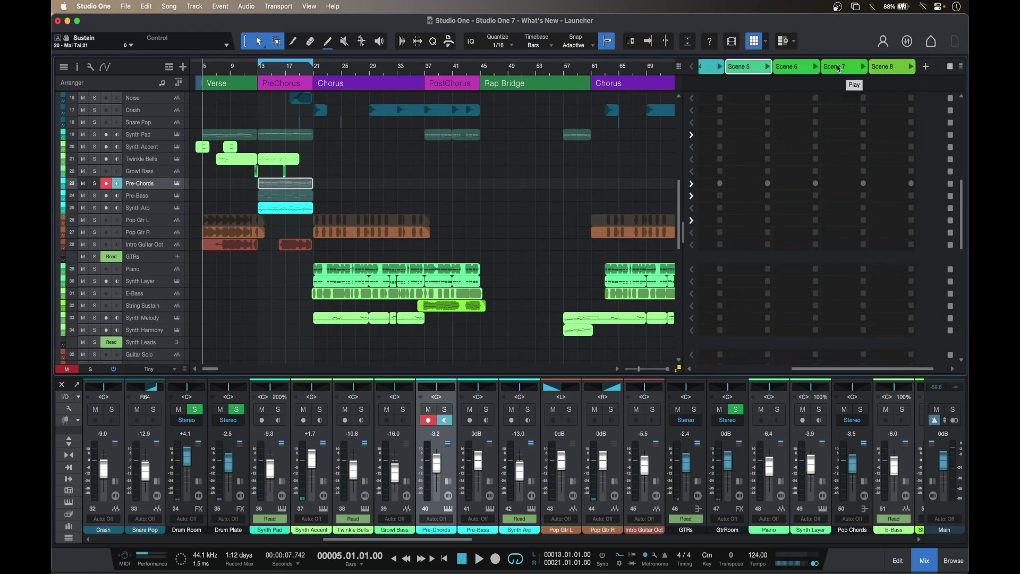
pyautogui.click(750, 42)
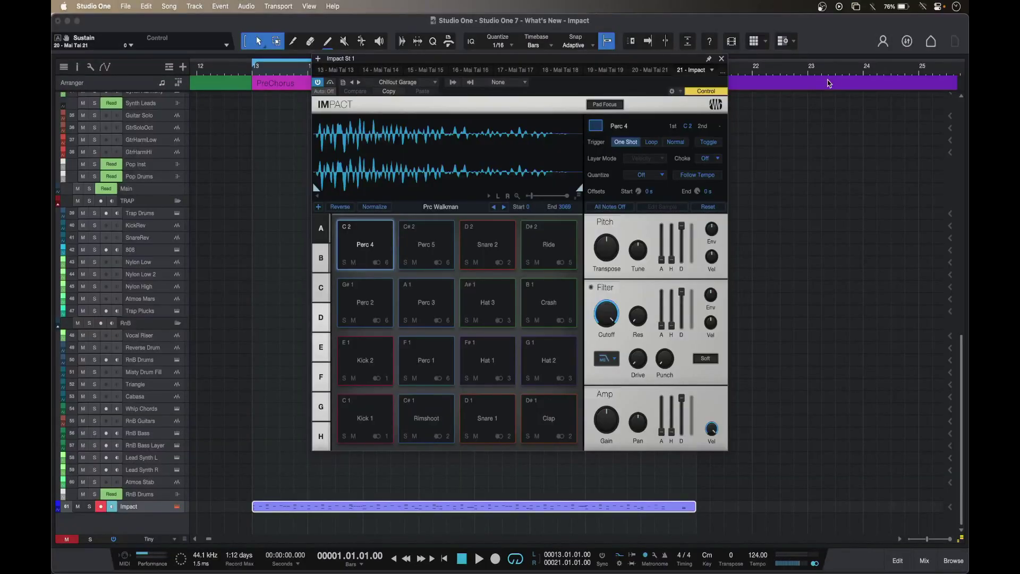
# Open the Impact clip's drum notes with the Impact pads docked, widening the note area
pyautogui.click(177, 507)
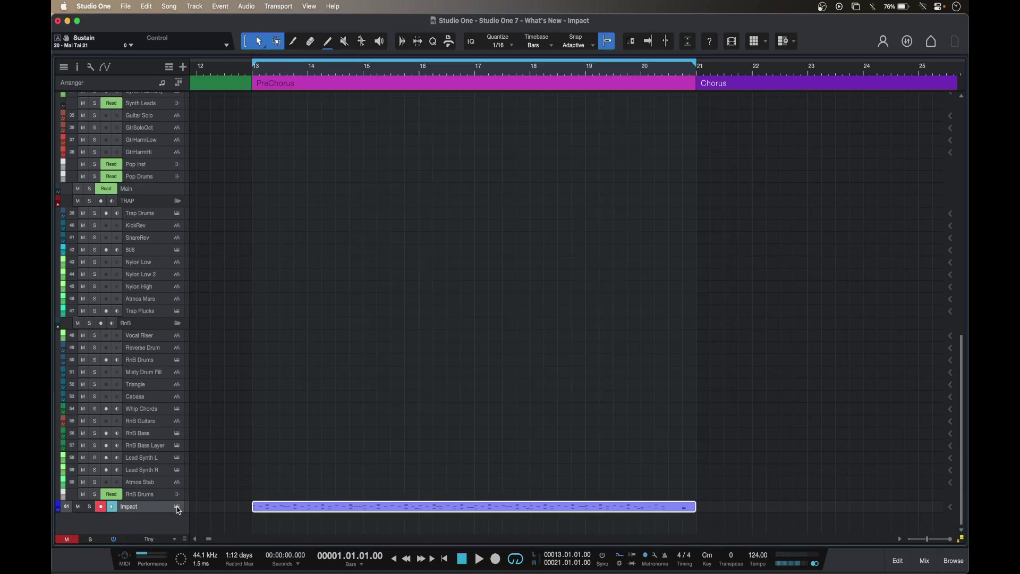
pyautogui.press('F2')
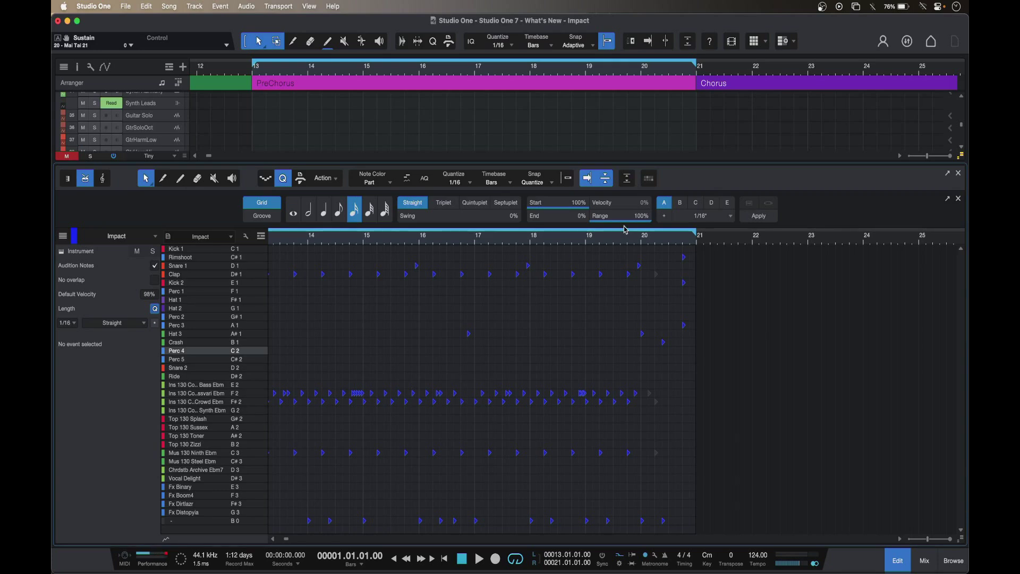
pyautogui.click(649, 179)
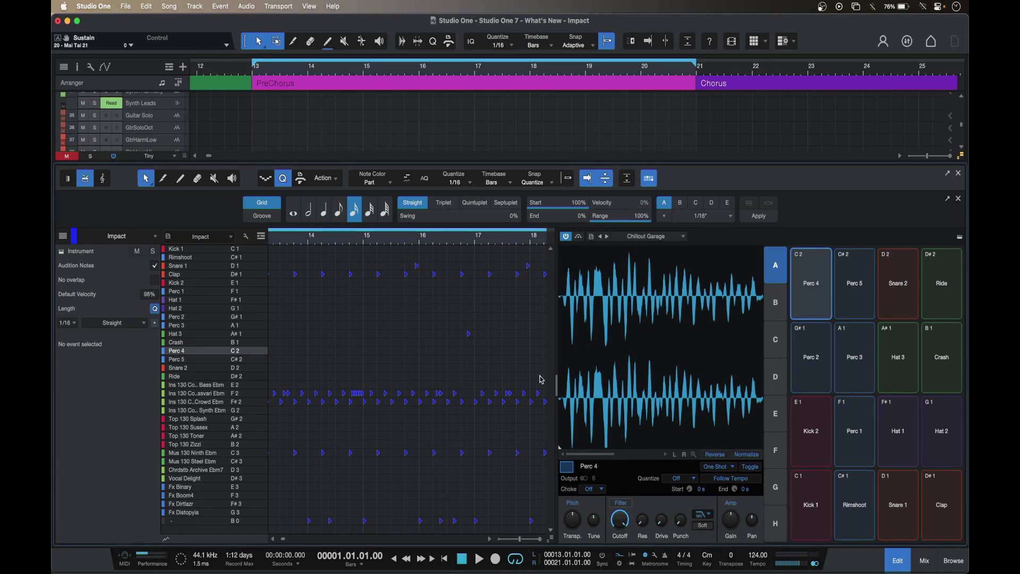
pyautogui.moveTo(556, 372); pyautogui.dragTo(743, 370)
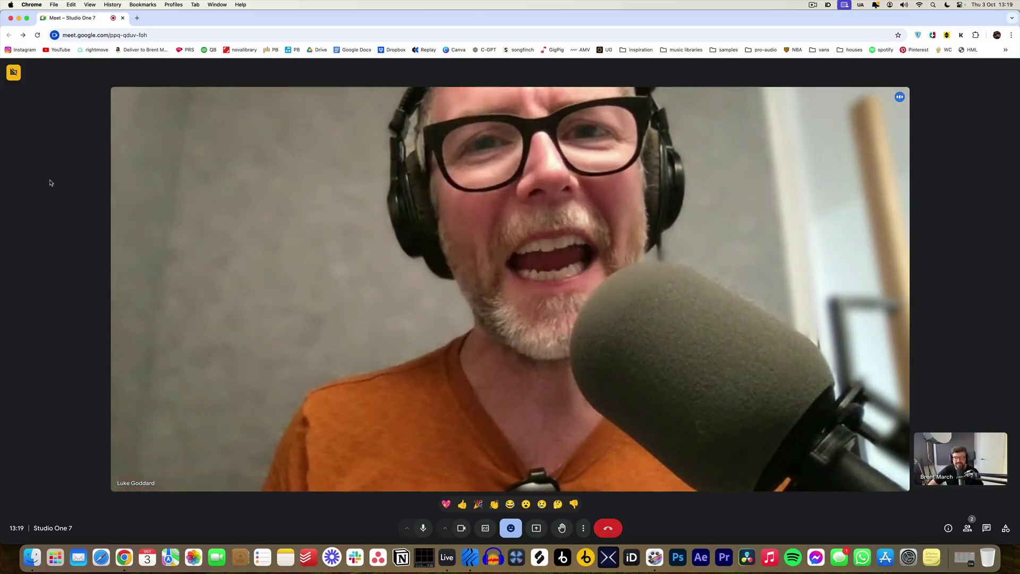
# Minimize the Meet call to reveal the Studio One project with its two loops
pyautogui.click(19, 18)
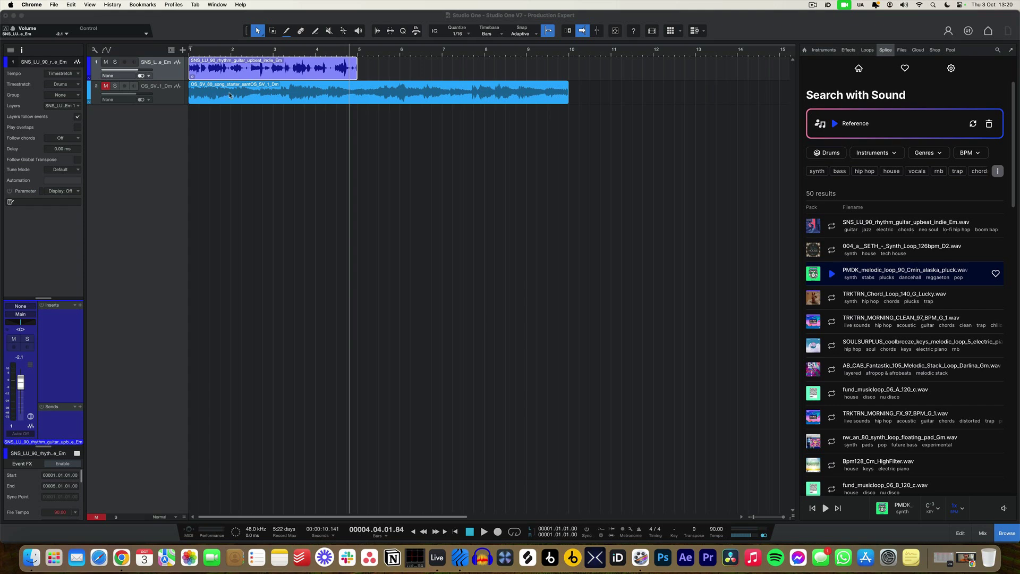
# Unmute and solo the soul loop on track 2, then play it from the start
pyautogui.click(128, 91)
pyautogui.click(106, 85)
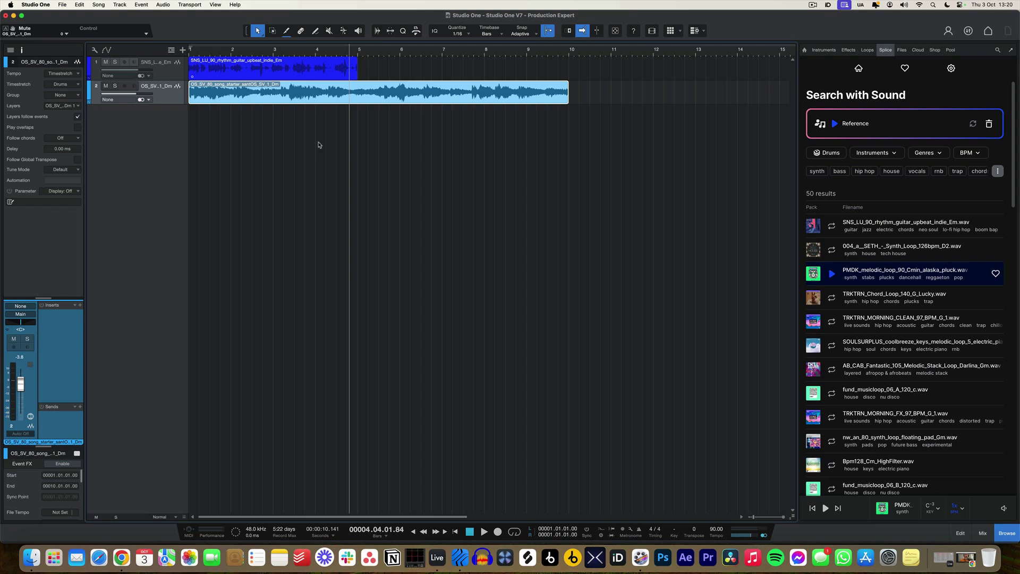
pyautogui.press('space')
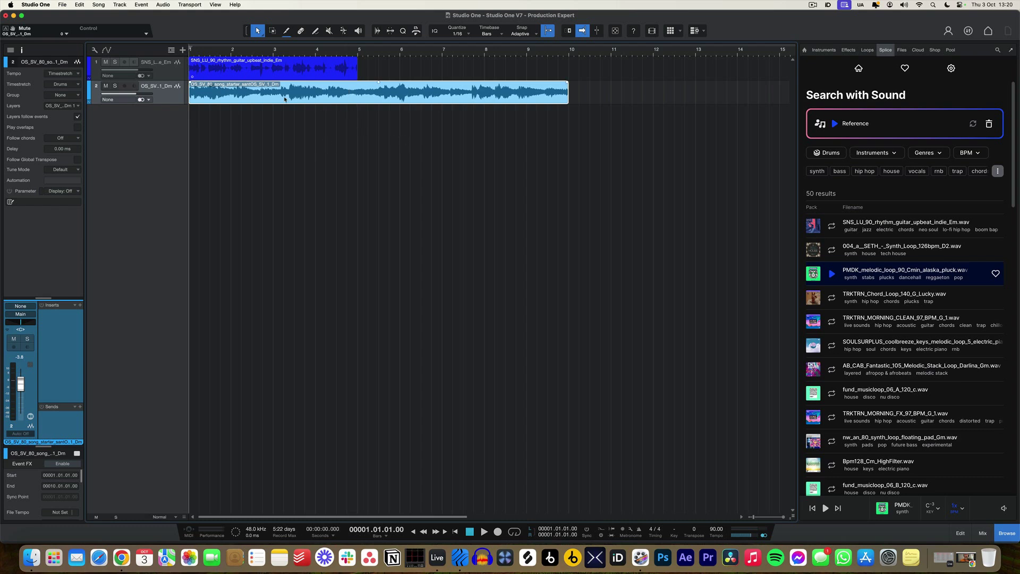
pyautogui.click(114, 86)
pyautogui.press('space')
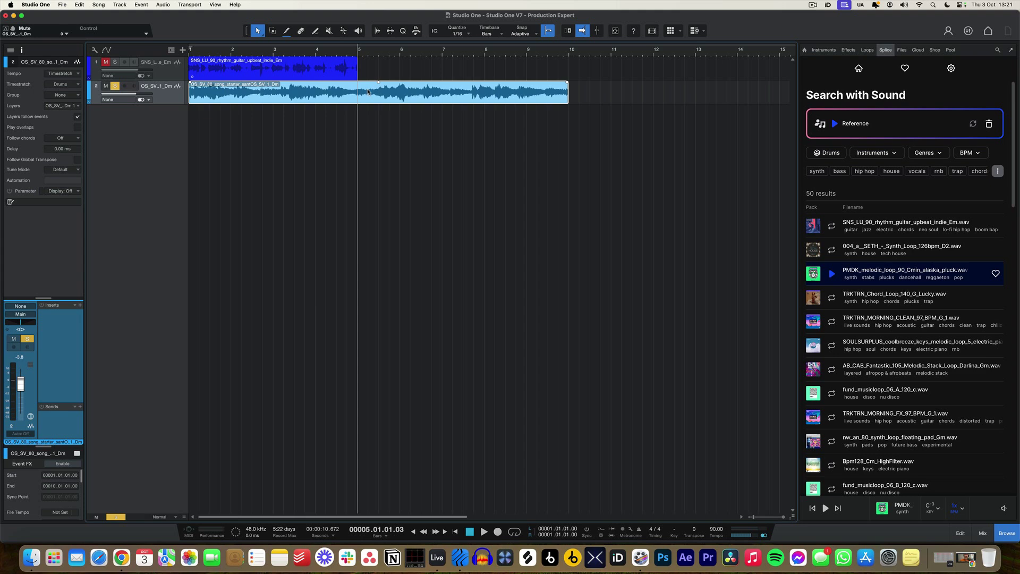
# Bring up the stem separation window with Super+Shift+U, then dismiss it
pyautogui.press('super+shift+u')
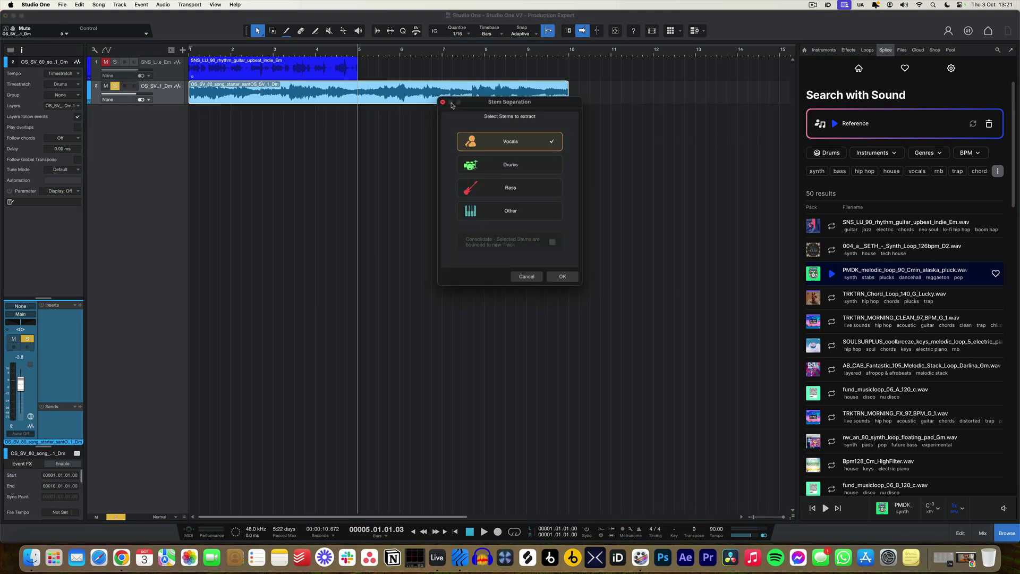
pyautogui.moveTo(473, 103); pyautogui.dragTo(472, 134)
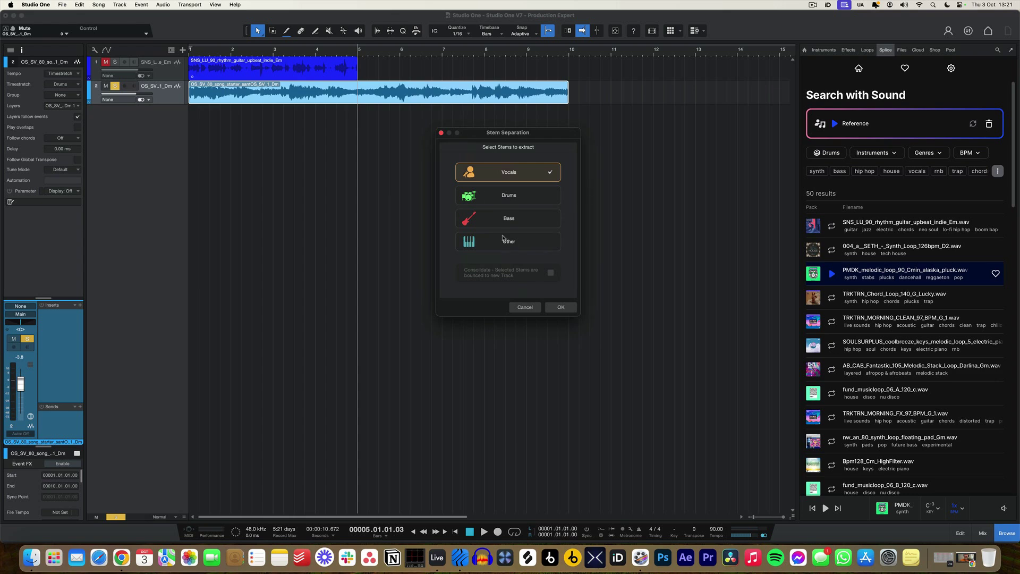
pyautogui.click(525, 307)
# Separate the soul loop event into Vocals, Drums, Bass and Other stems
pyautogui.rightClick(389, 99)
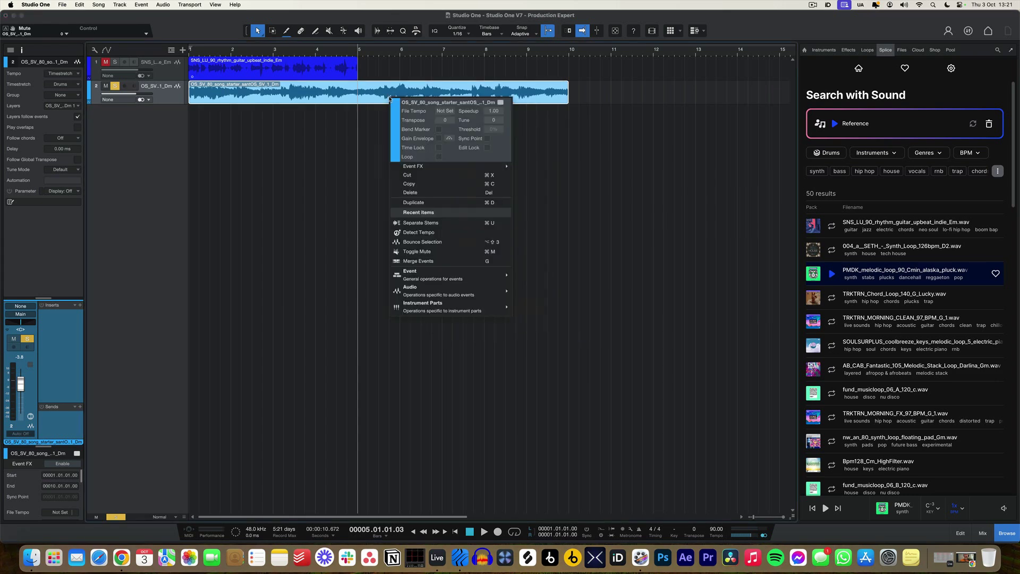
pyautogui.click(420, 223)
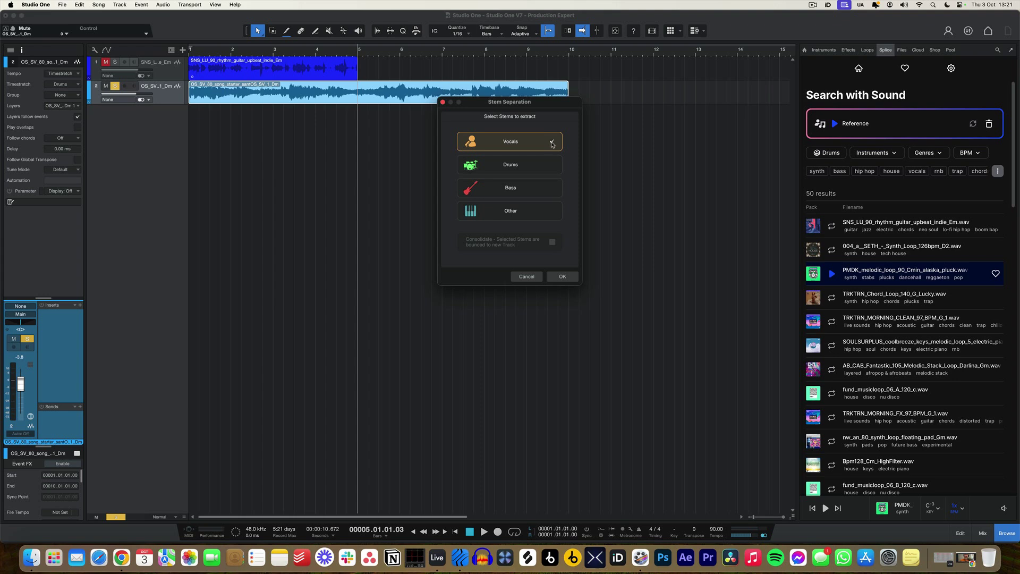
pyautogui.click(553, 168)
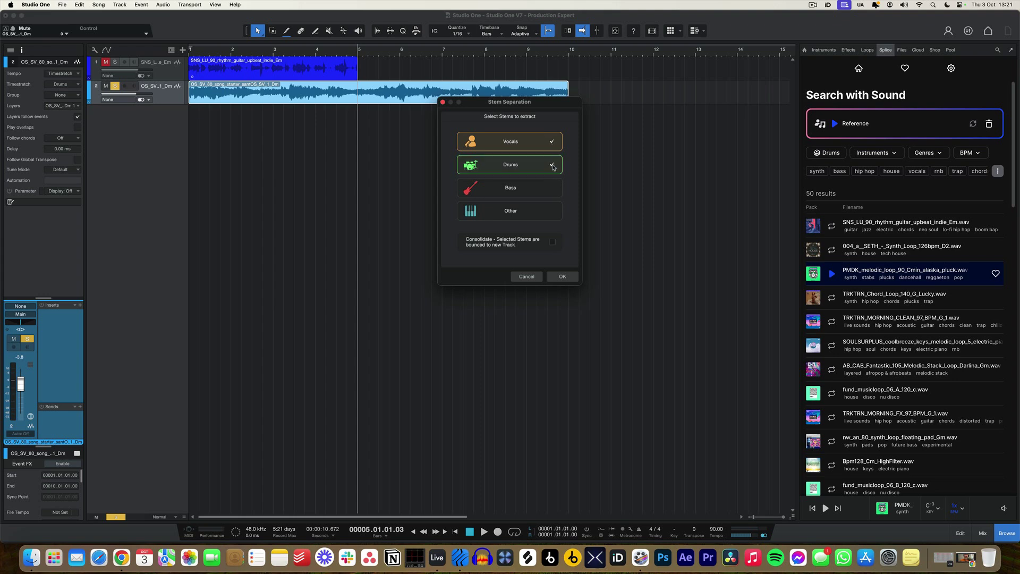
pyautogui.click(554, 187)
pyautogui.click(557, 213)
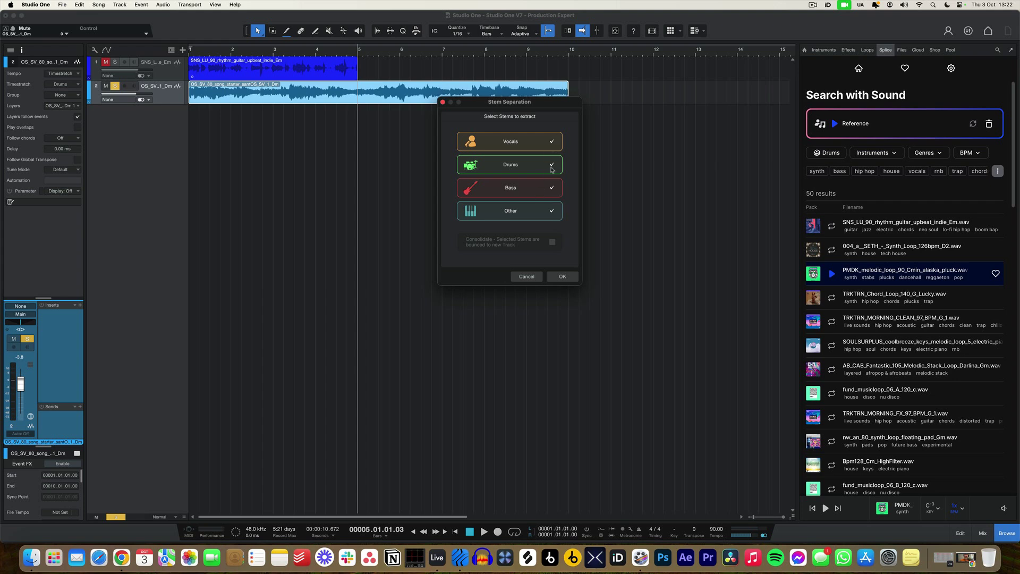
pyautogui.click(559, 275)
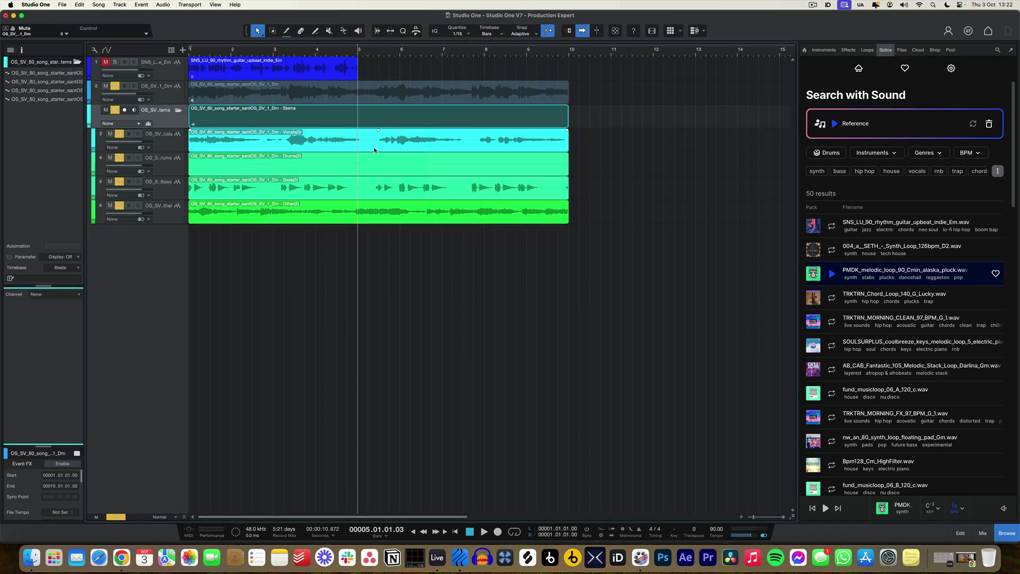
# Turn off the Stems folder's solo and re-expand the folder to show the stems
pyautogui.click(438, 88)
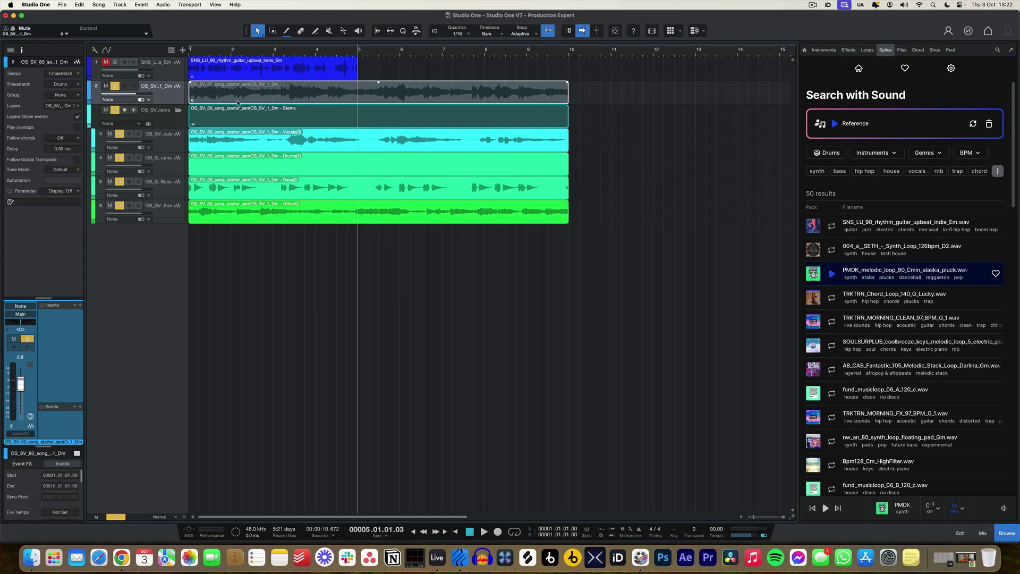
pyautogui.click(169, 144)
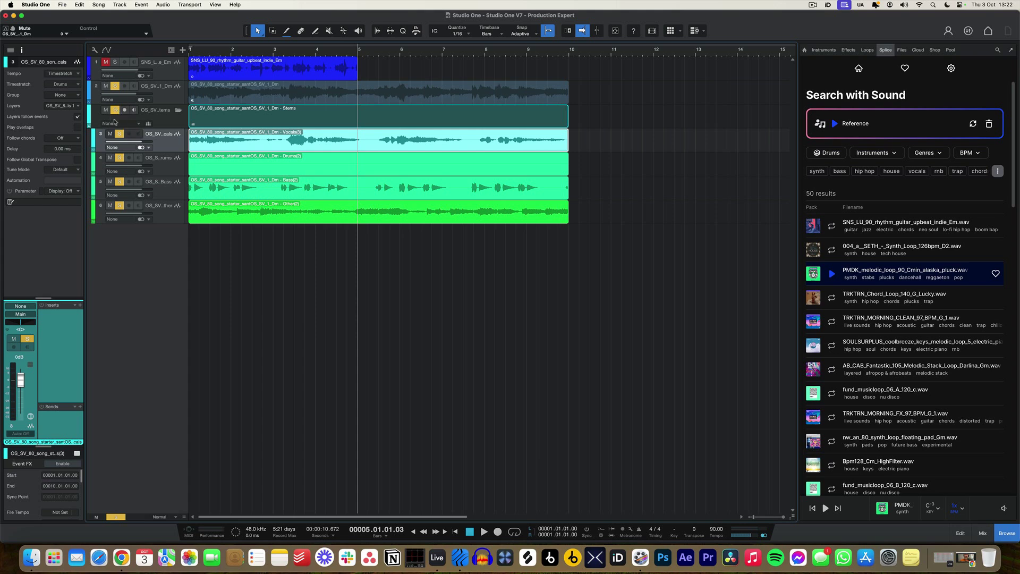
pyautogui.click(178, 89)
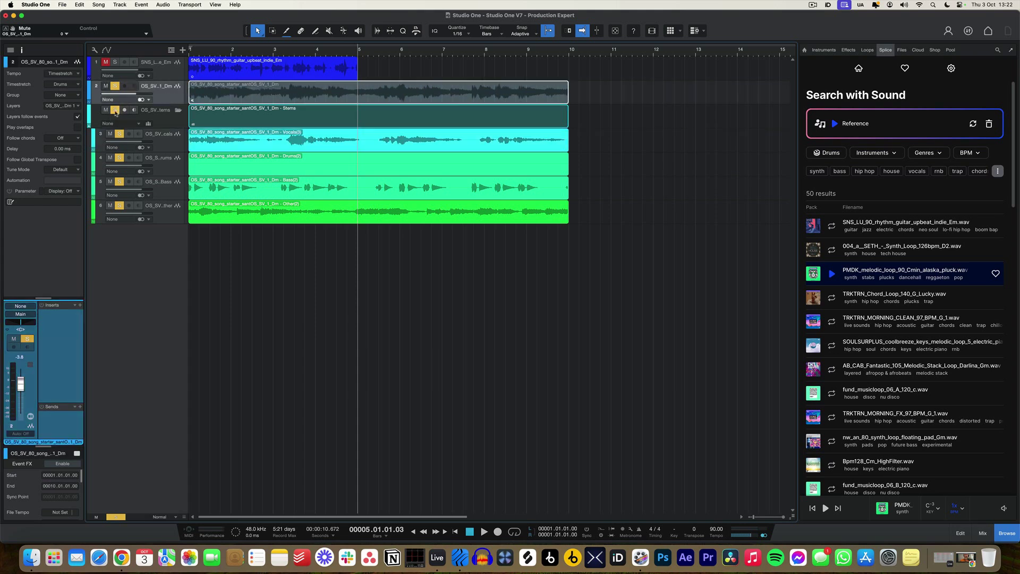
pyautogui.click(115, 110)
pyautogui.click(159, 112)
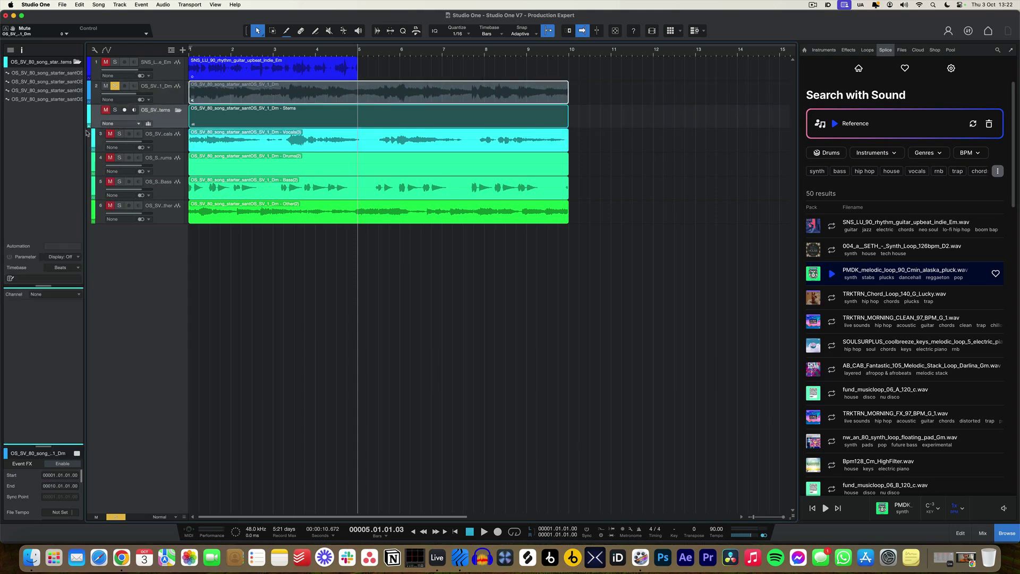
pyautogui.click(89, 128)
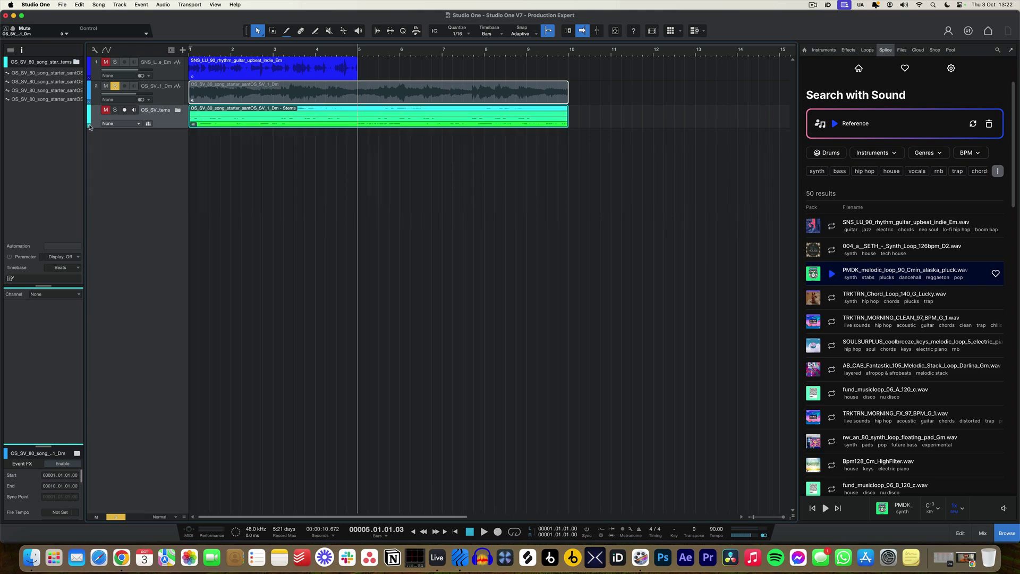
pyautogui.click(90, 127)
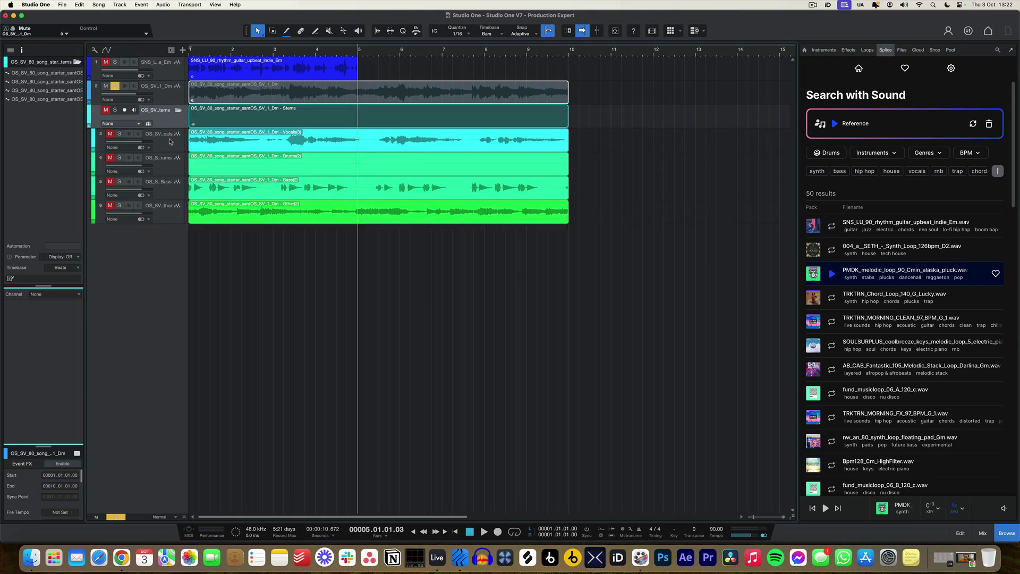
# Solo the Vocals stem and play it from the song start
pyautogui.click(170, 141)
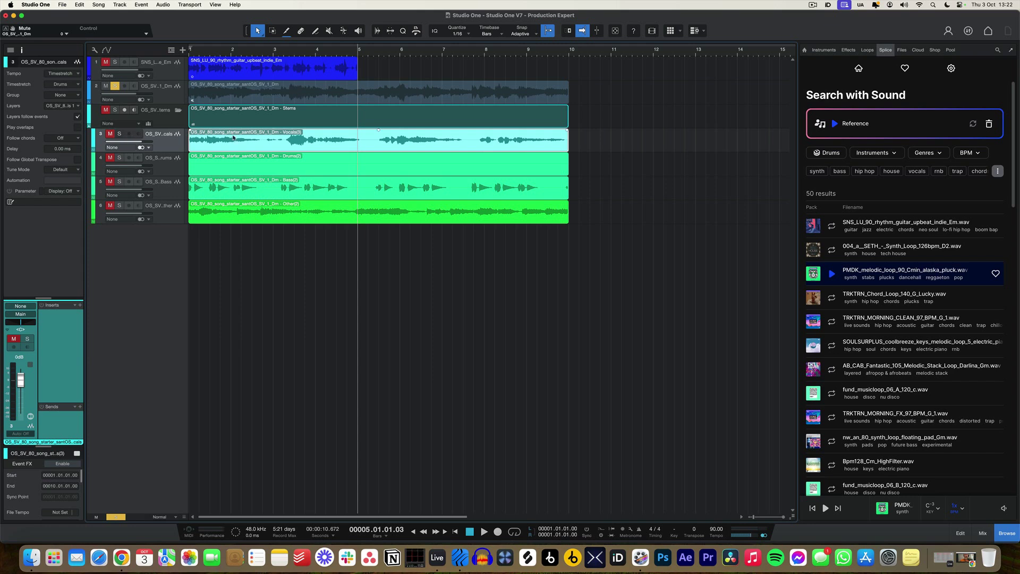
pyautogui.click(119, 134)
pyautogui.press(',')
pyautogui.press('space')
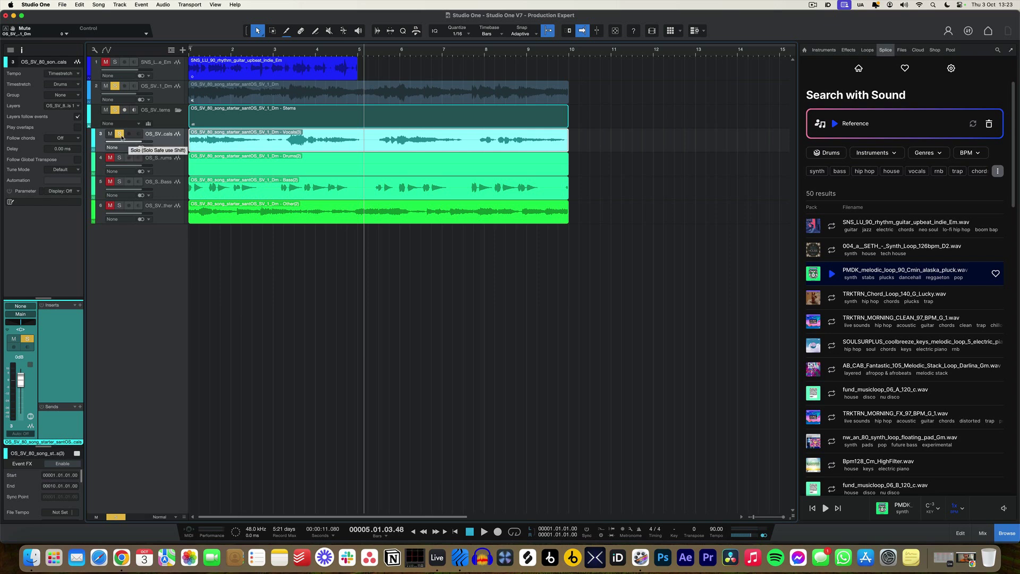
# Move the solo from the Vocals stem to the Bass stem and play it from the song start
pyautogui.click(120, 133)
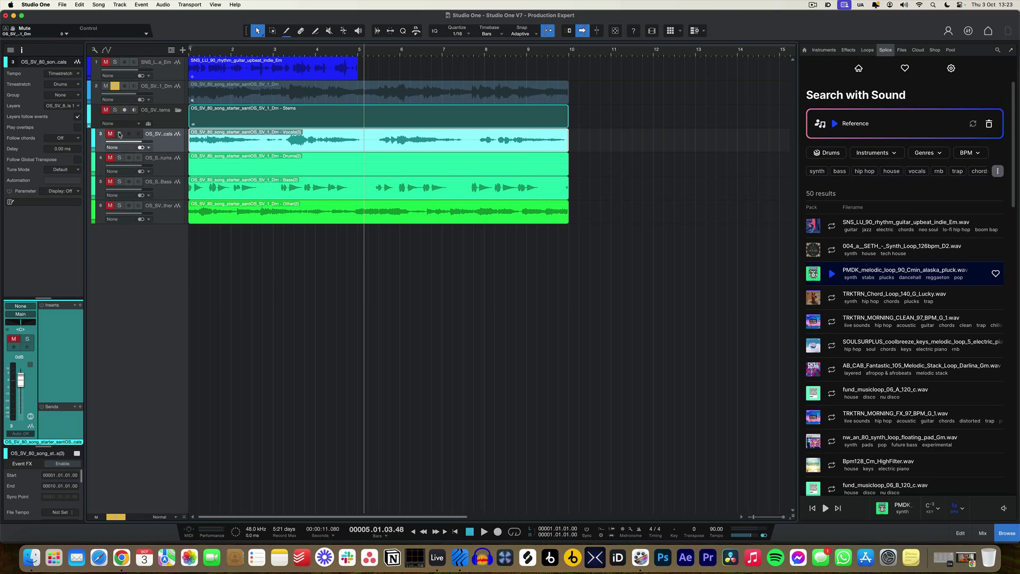
pyautogui.click(120, 181)
pyautogui.press(',')
pyautogui.press('space')
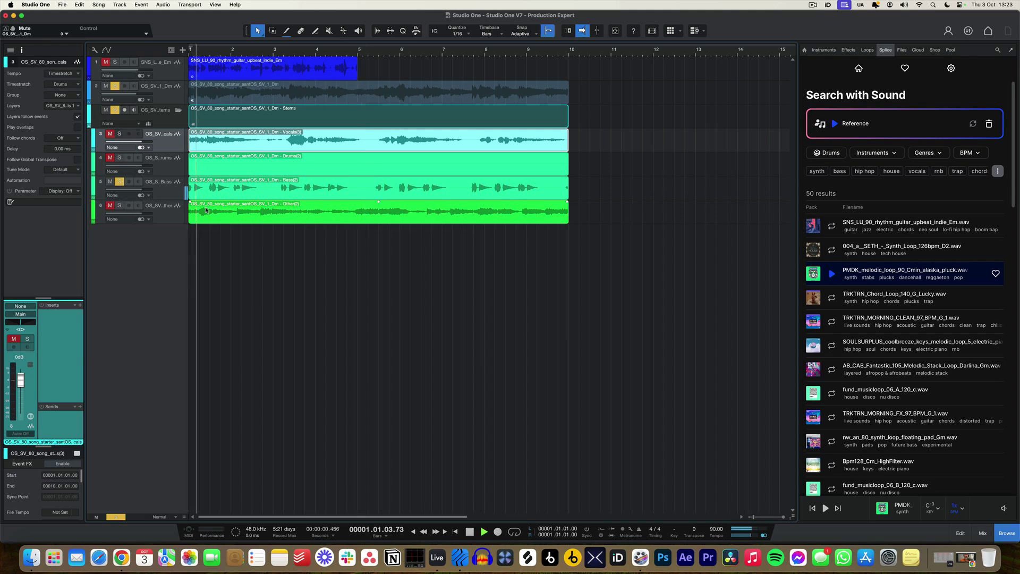